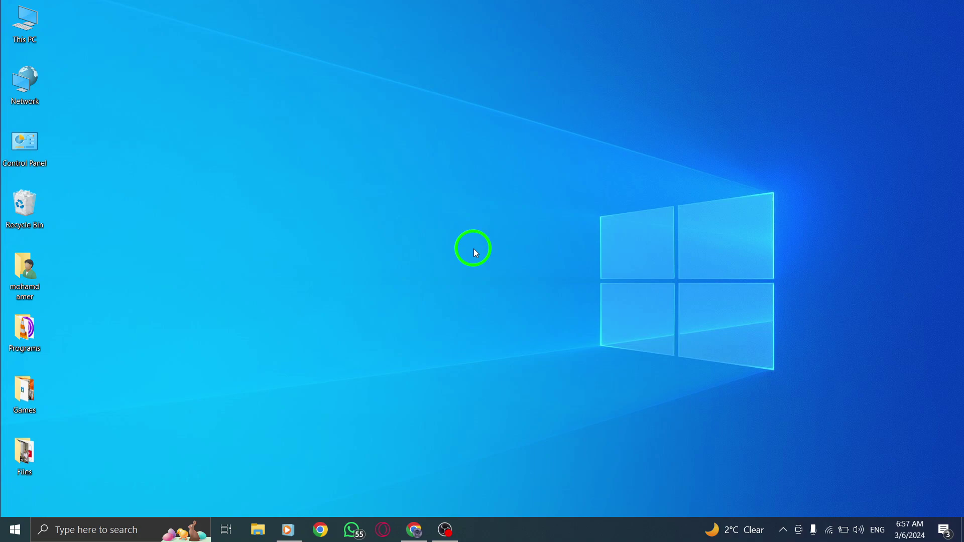
- Bring Chrome back and open a Quote composer for @X's "we know why you're all here rn" post
left_click(414, 529)
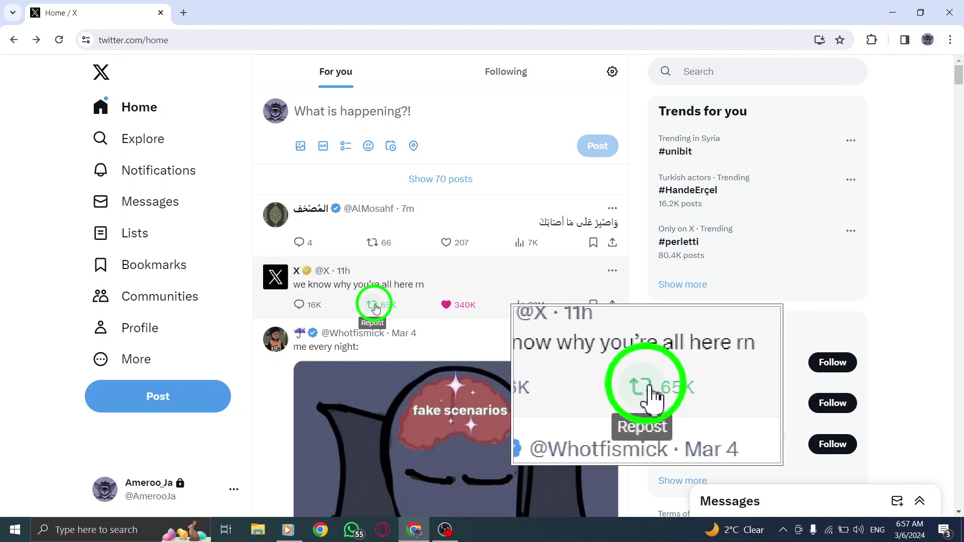
left_click(375, 307)
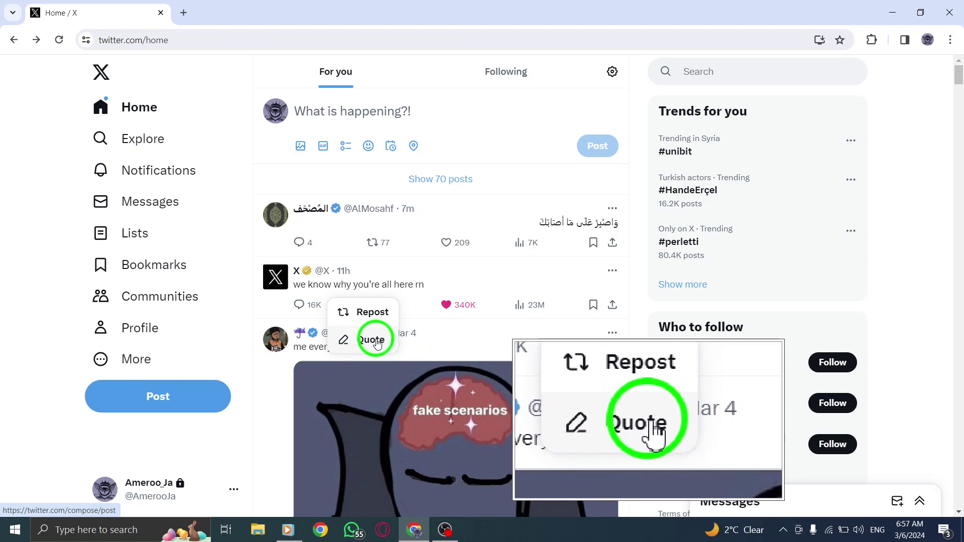
left_click(367, 340)
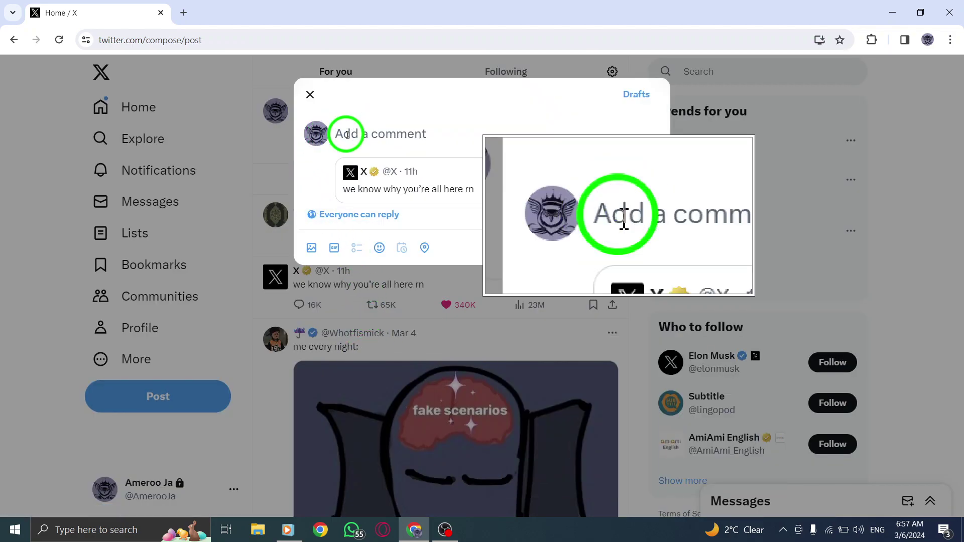
type("asd")
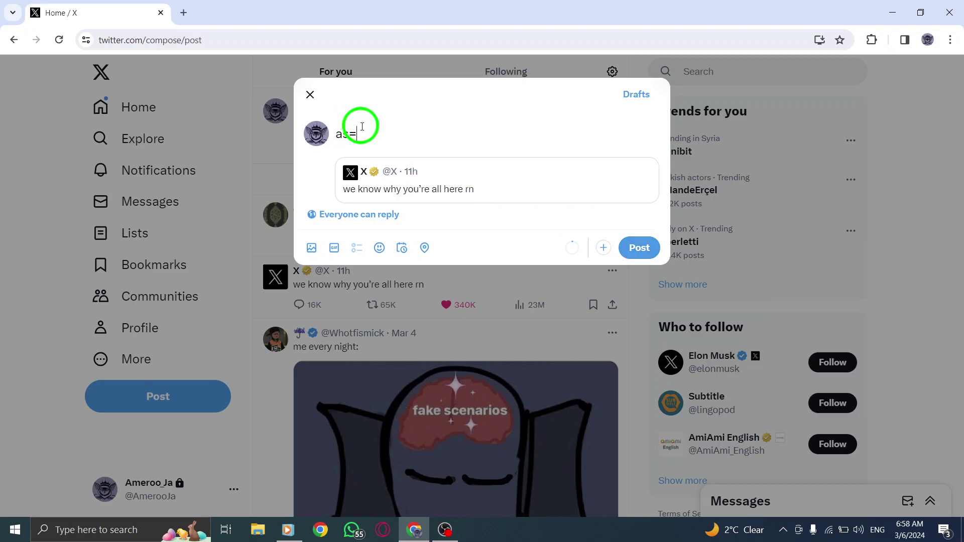
- Erase the test comment and close the Quote dialog without posting
key("BackSpace")
key("BackSpace")
key("BackSpace")
left_click(306, 96)
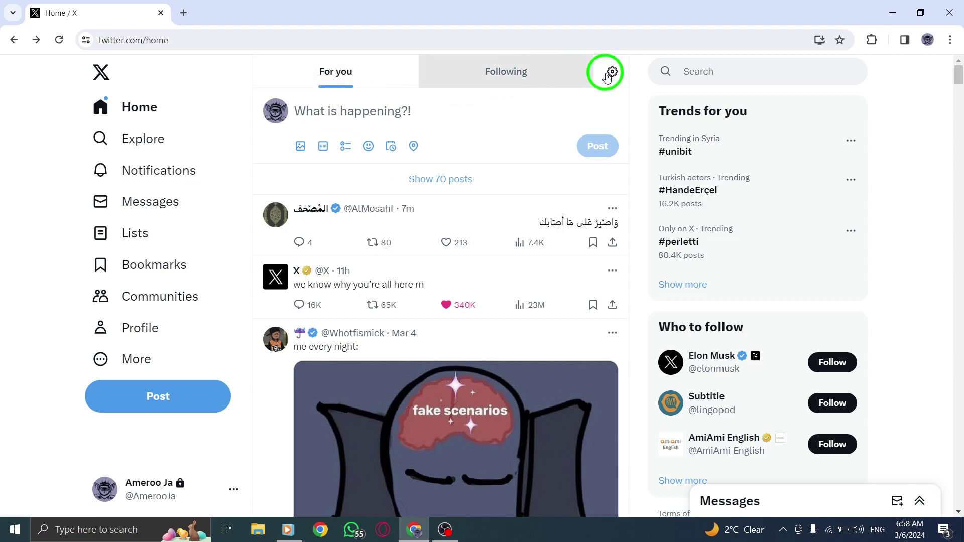
- Minimize Chrome and refresh the Windows desktop from its right-click menu
left_click(890, 12)
right_click(417, 127)
left_click(425, 162)
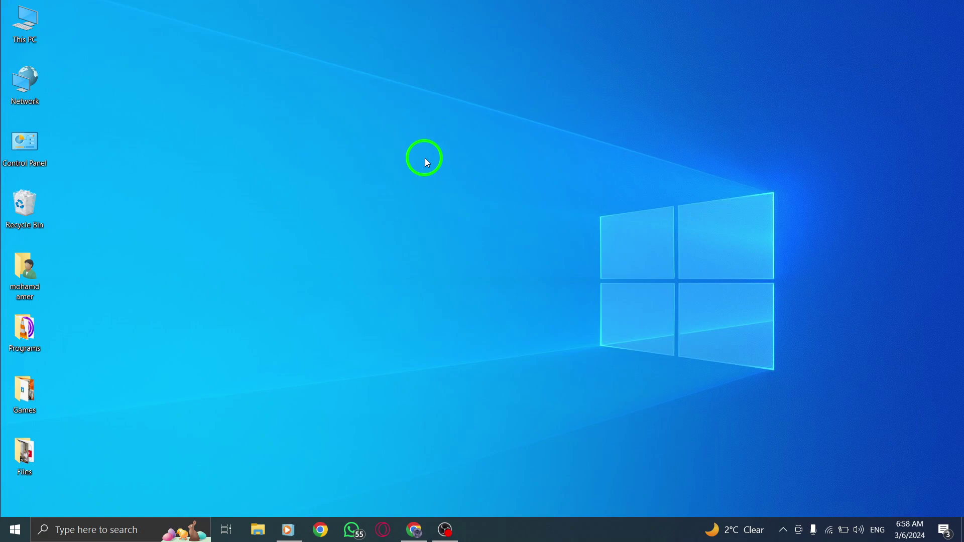